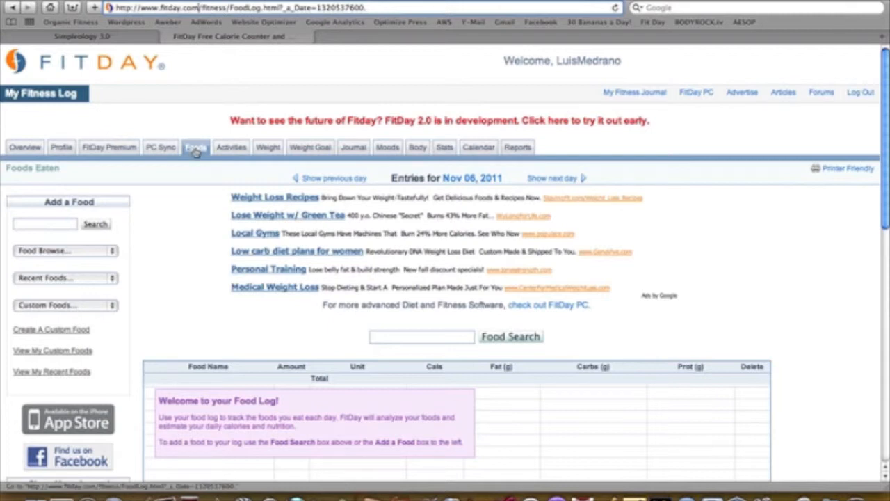
Search the food database for "banana" from the Nov 06, 2011 food log
{"action": "scroll", "coordinate": [185, 217], "scroll_direction": "down", "scroll_amount": 3}
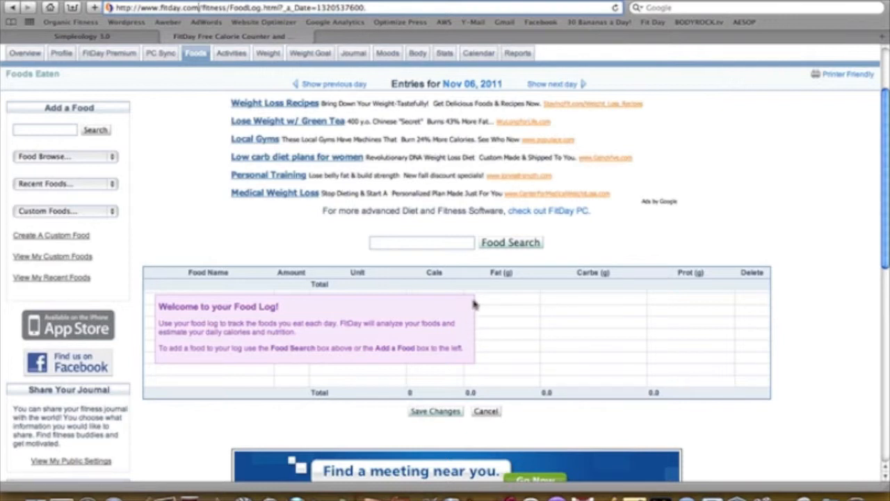
{"action": "left_click", "coordinate": [410, 243]}
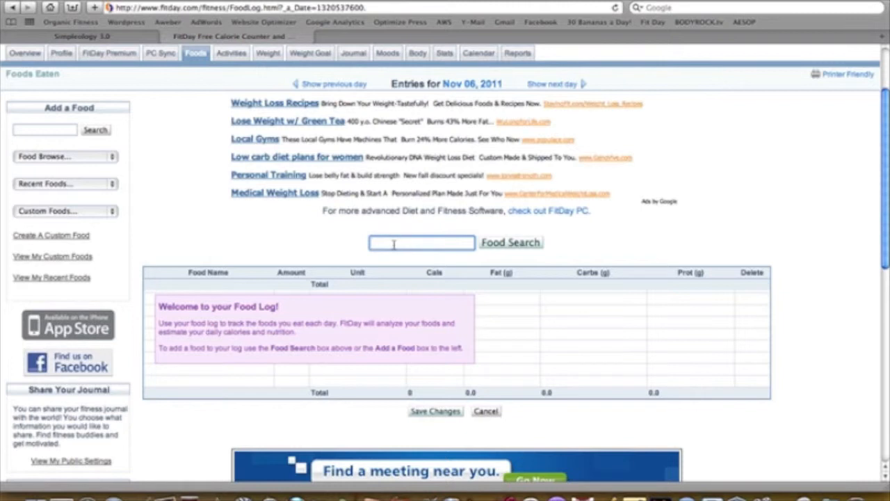
{"action": "type", "text": "banana"}
{"action": "left_click", "coordinate": [523, 245]}
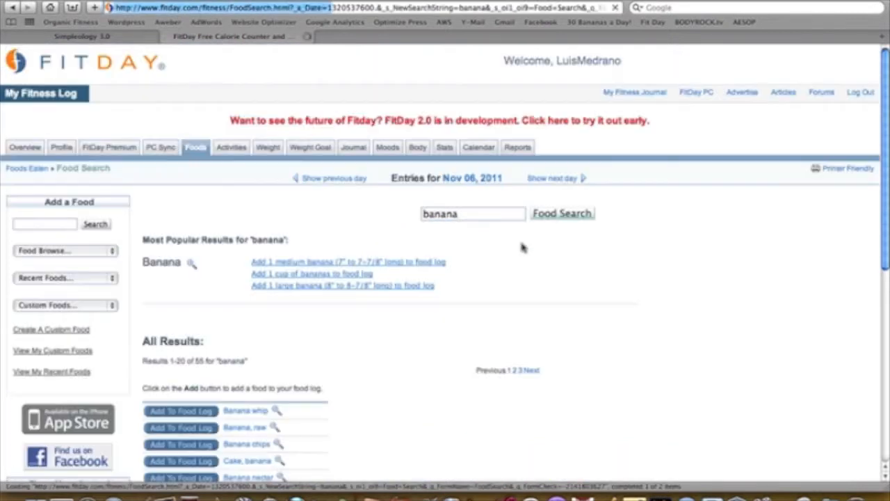
Open the "Banana, raw" entry from the search results and review its nutrition facts label
{"action": "scroll", "coordinate": [197, 346], "scroll_direction": "down", "scroll_amount": 4}
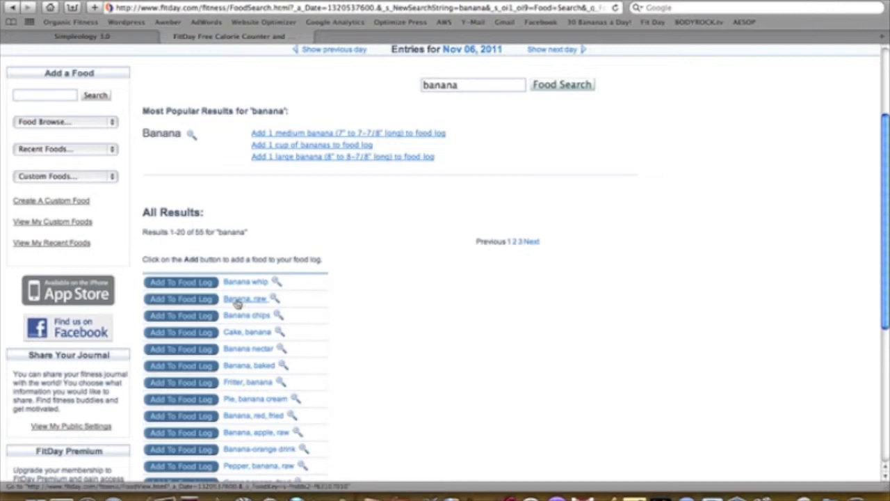
{"action": "left_click", "coordinate": [236, 300]}
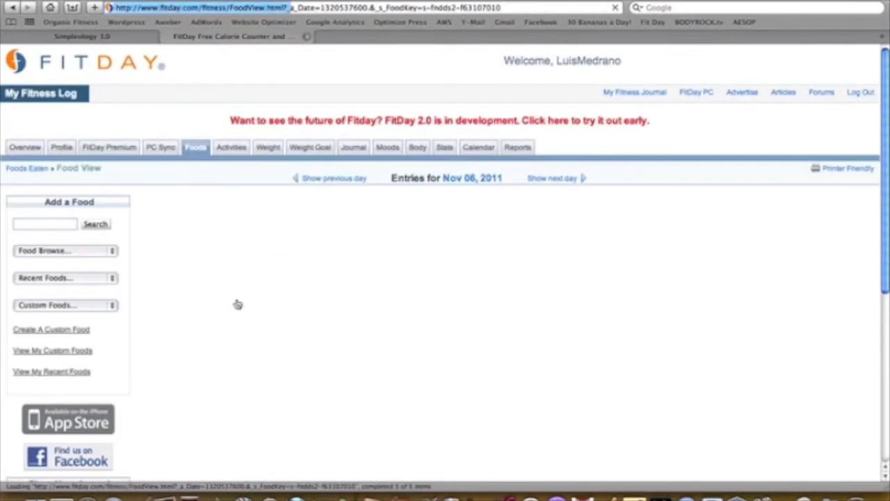
{"action": "scroll", "coordinate": [253, 314], "scroll_direction": "down", "scroll_amount": 2}
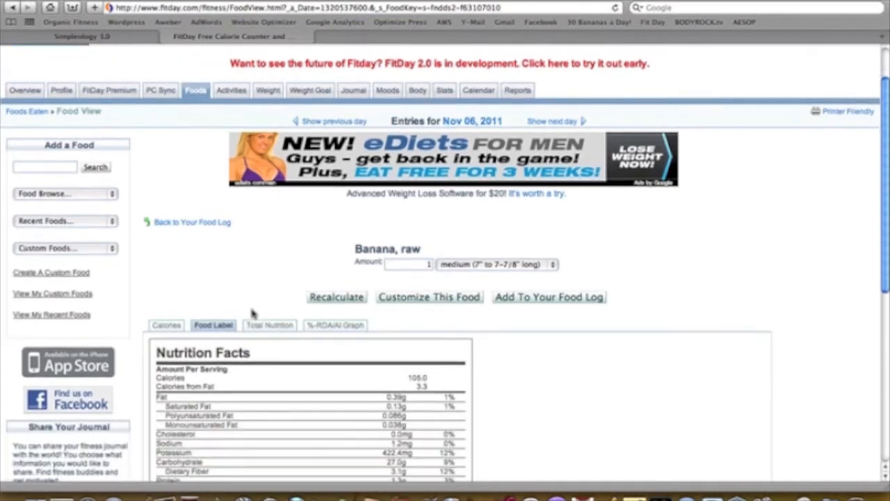
{"action": "scroll", "coordinate": [260, 277], "scroll_direction": "down", "scroll_amount": 3}
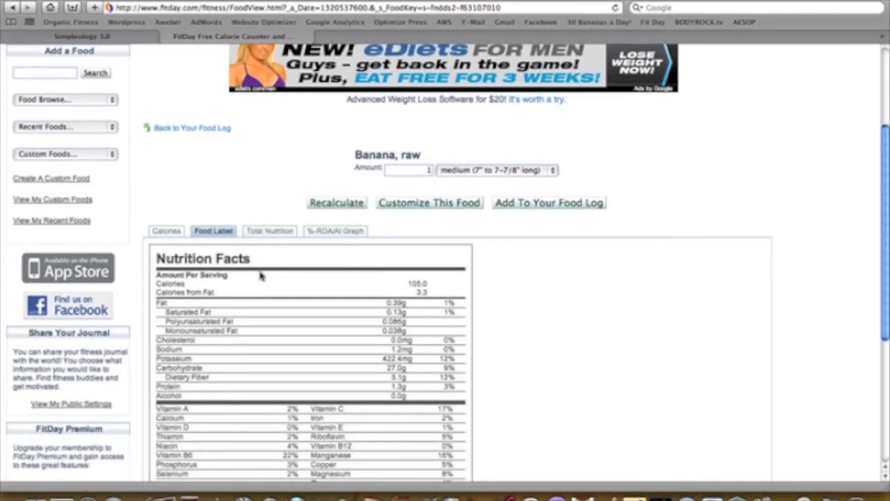
{"action": "scroll", "coordinate": [282, 279], "scroll_direction": "down", "scroll_amount": 2}
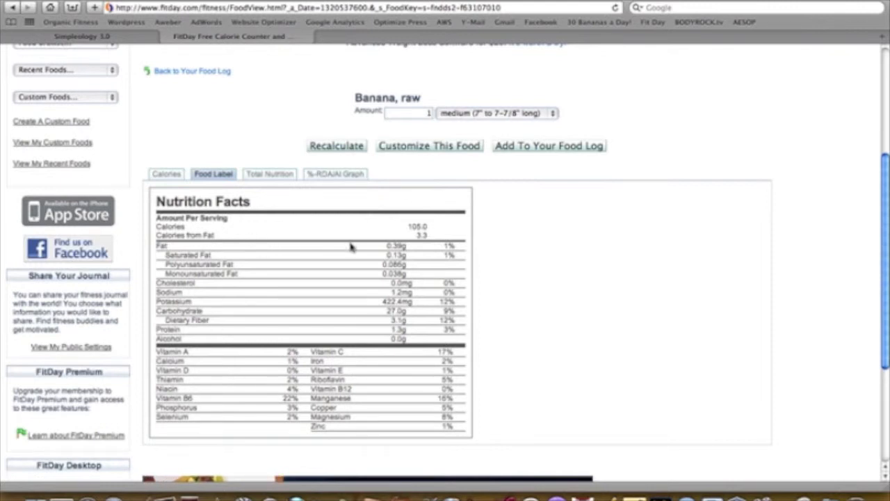
Set the raw banana amount to 5, keep the medium (7" to 7-7/8" long) unit, and add it to the food log
{"action": "scroll", "coordinate": [283, 264], "scroll_direction": "up", "scroll_amount": 1}
{"action": "scroll", "coordinate": [283, 264], "scroll_direction": "up", "scroll_amount": 1}
{"action": "left_click", "coordinate": [415, 182]}
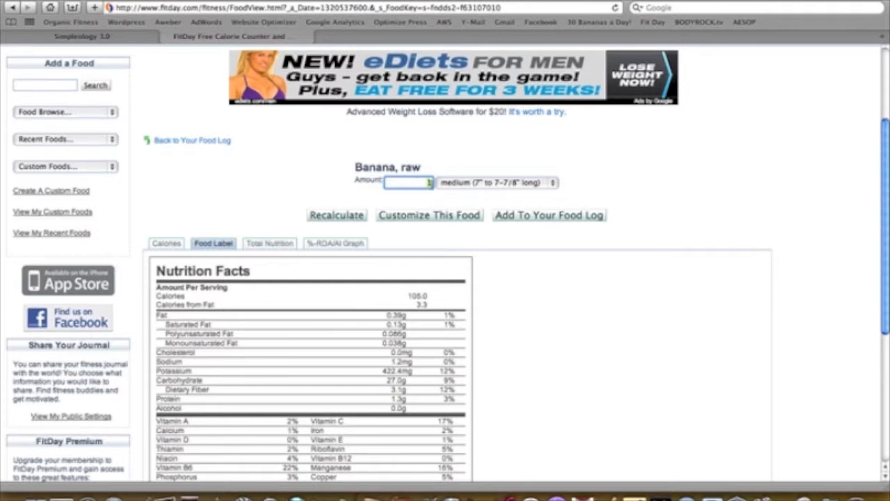
{"action": "type", "text": "5"}
{"action": "left_click", "coordinate": [431, 153]}
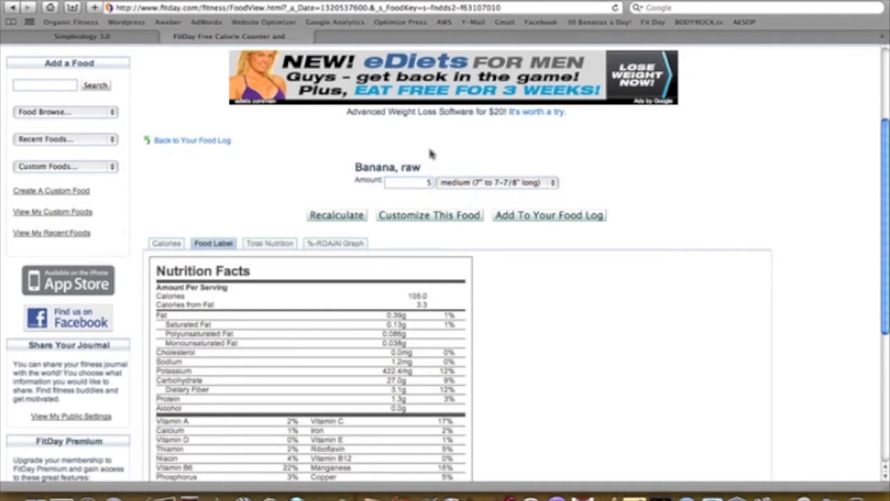
{"action": "left_click", "coordinate": [553, 183]}
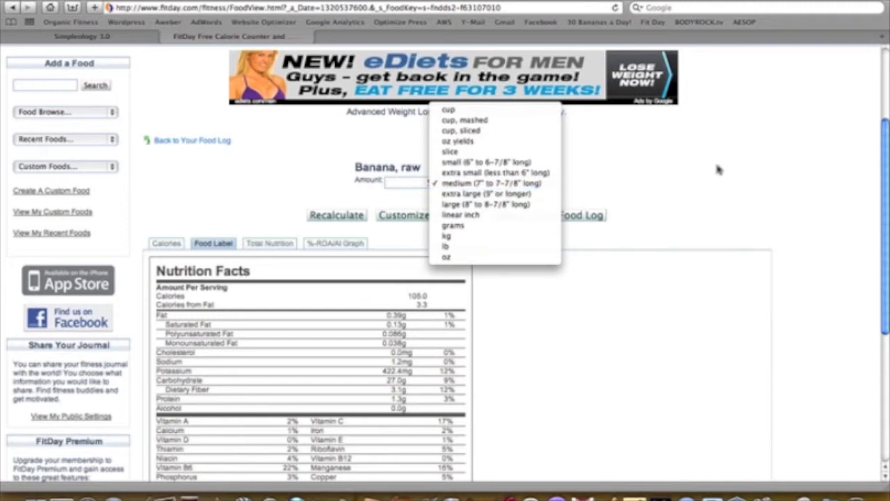
{"action": "left_click", "coordinate": [742, 168]}
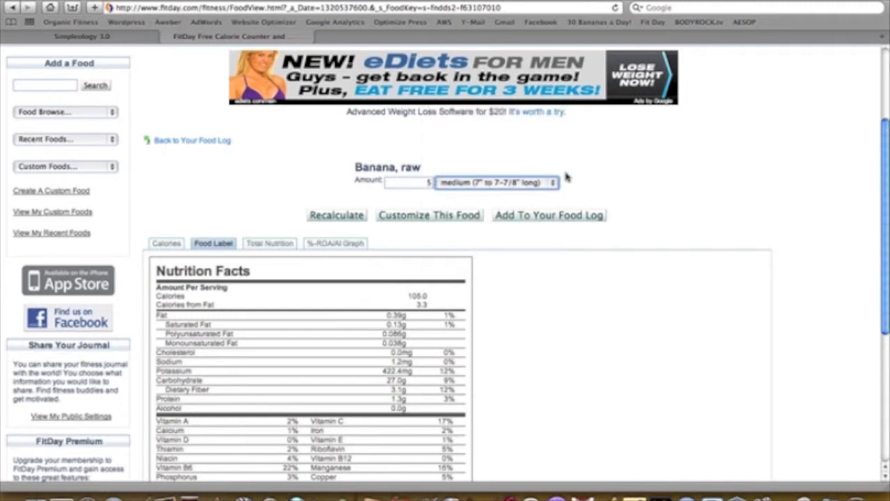
{"action": "left_click", "coordinate": [546, 217]}
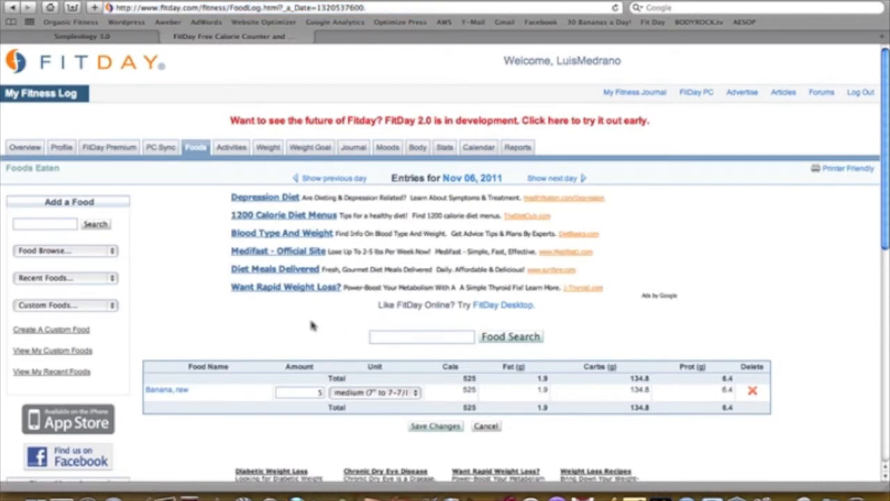
Examine the Nov 06 food log's calorie, fat, carb and protein totals and the calorie breakdown pie chart
{"action": "scroll", "coordinate": [311, 326], "scroll_direction": "down", "scroll_amount": 2}
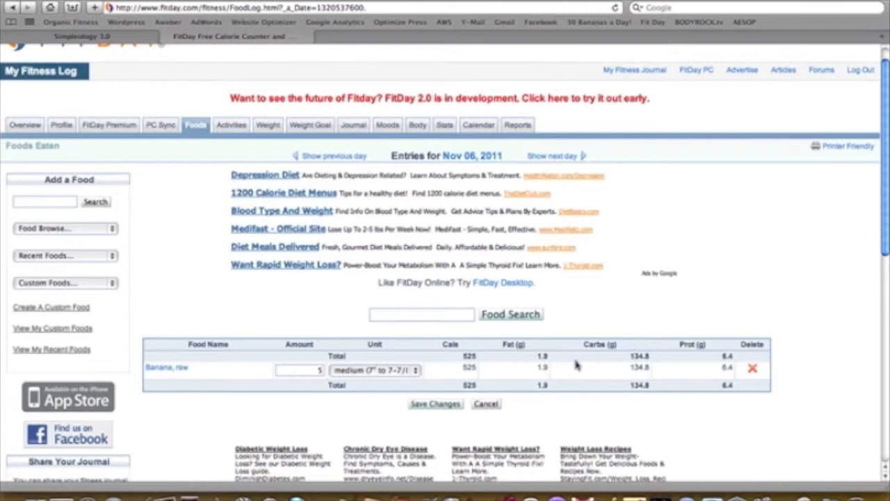
{"action": "scroll", "coordinate": [517, 350], "scroll_direction": "down", "scroll_amount": 2}
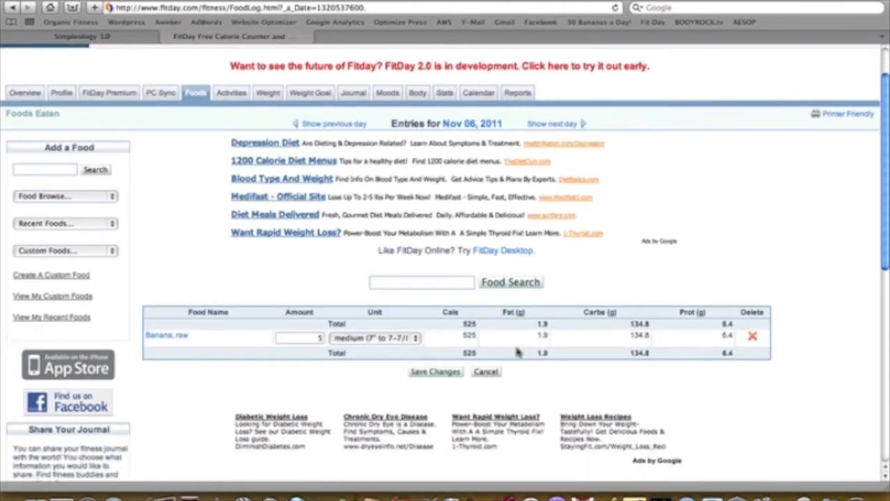
{"action": "scroll", "coordinate": [517, 353], "scroll_direction": "down", "scroll_amount": 10}
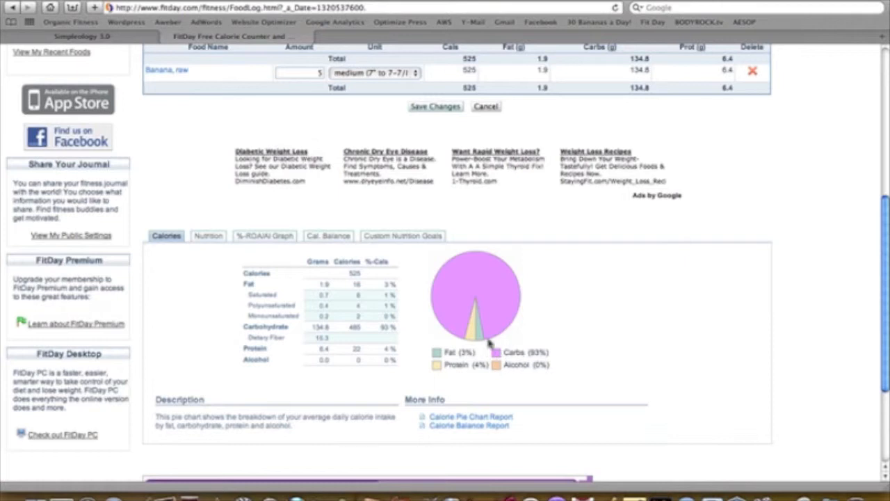
{"action": "scroll", "coordinate": [490, 375], "scroll_direction": "up", "scroll_amount": 1}
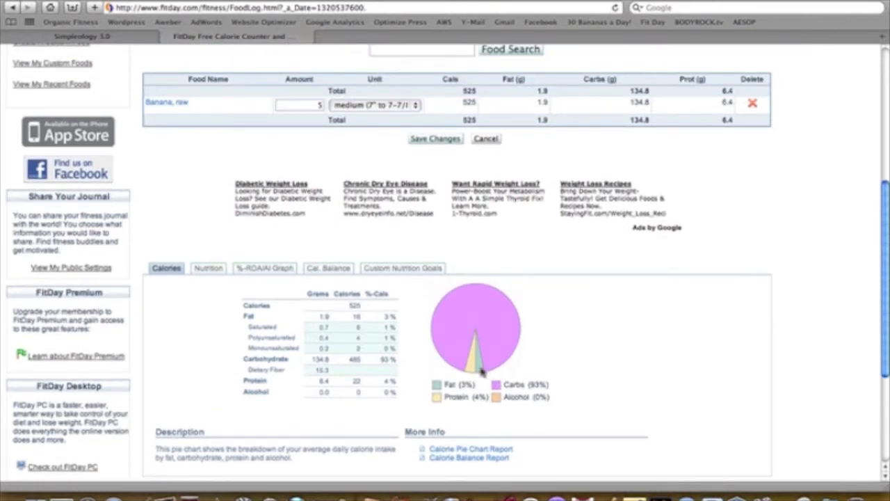
{"action": "scroll", "coordinate": [480, 372], "scroll_direction": "up", "scroll_amount": 1}
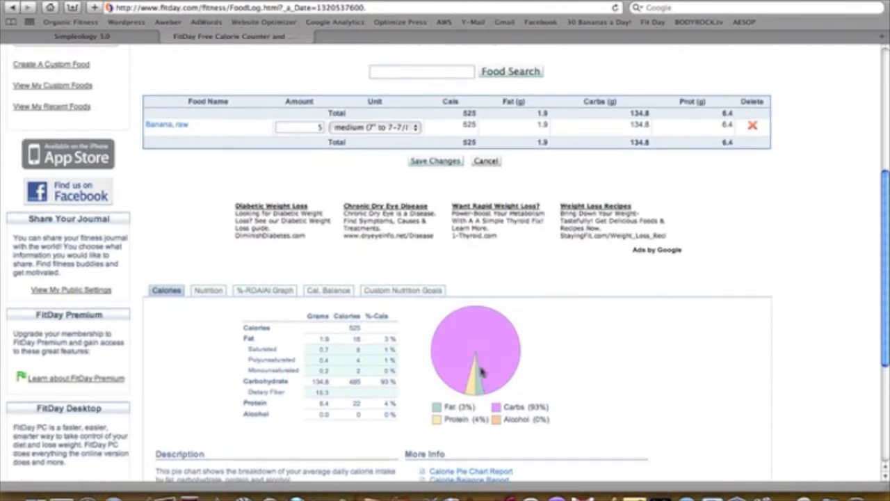
{"action": "scroll", "coordinate": [480, 372], "scroll_direction": "up", "scroll_amount": 5}
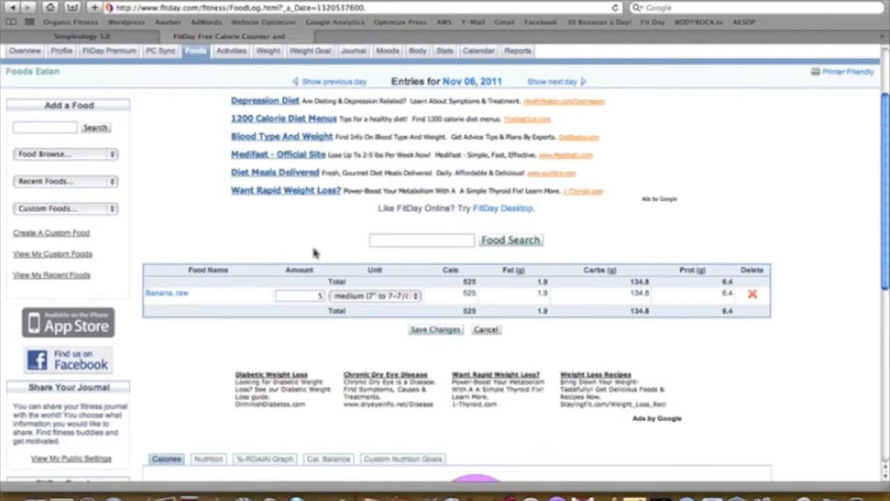
{"action": "left_click", "coordinate": [415, 242]}
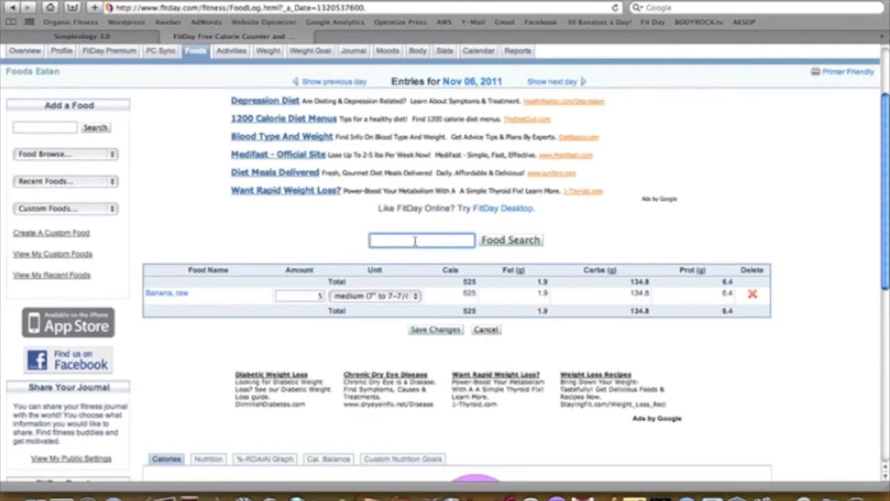
{"action": "type", "text": "romaine"}
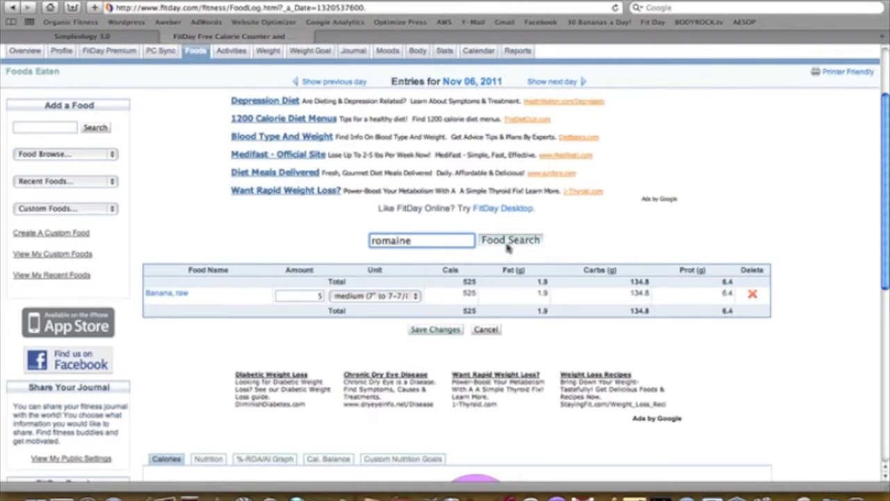
{"action": "left_click_drag", "start_coordinate": [448, 240], "coordinate": [336, 244]}
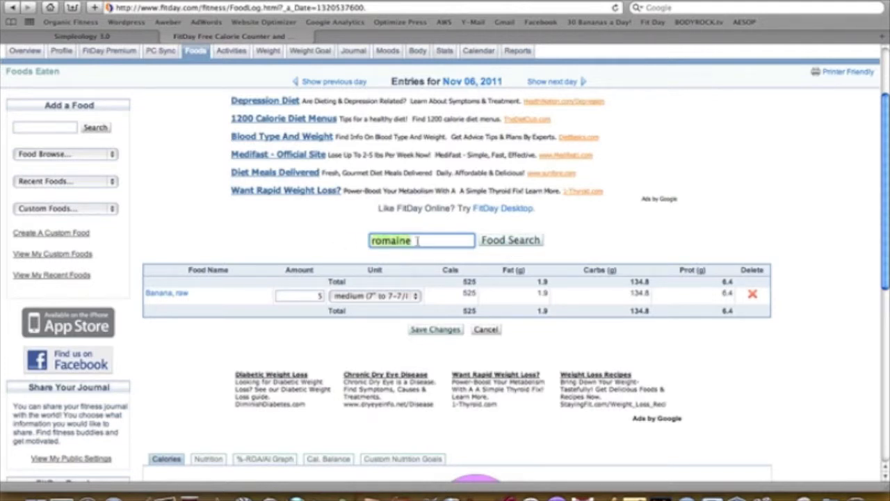
{"action": "key", "text": "BackSpace"}
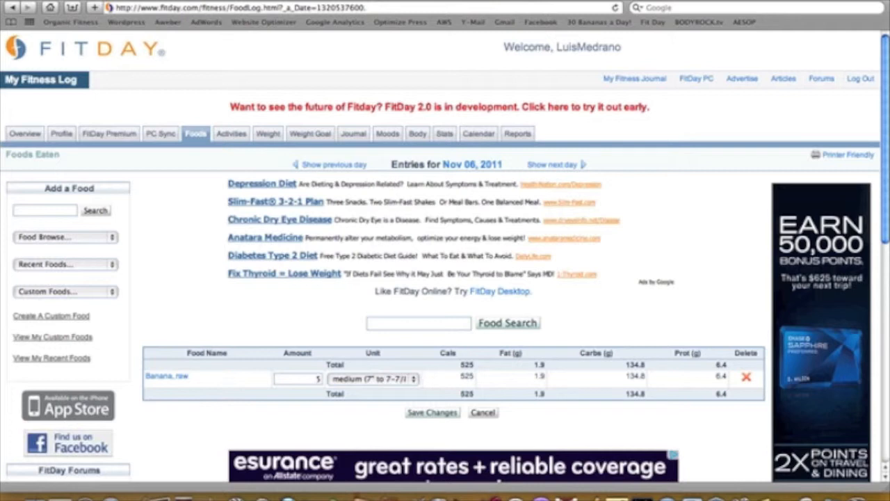
Show the next day's food log, Nov 07, 2011, and review the foods and amounts listed
{"action": "left_click", "coordinate": [555, 167]}
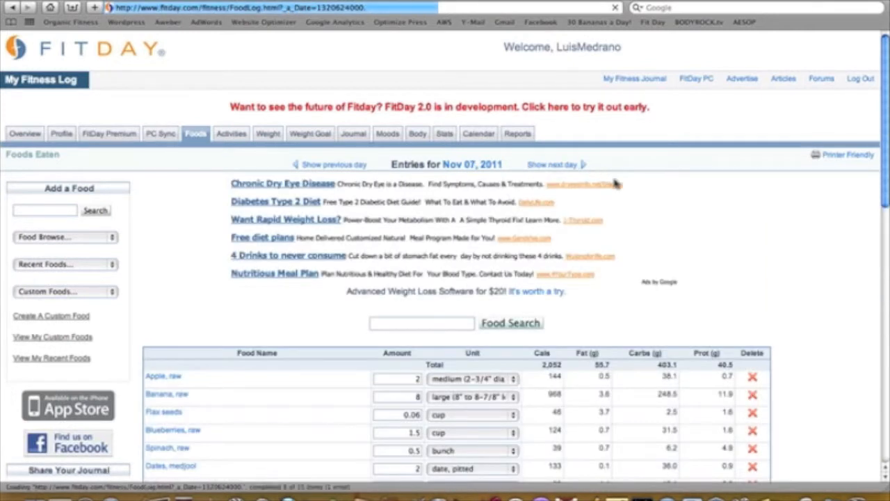
{"action": "scroll", "coordinate": [616, 182], "scroll_direction": "down", "scroll_amount": 2}
{"action": "scroll", "coordinate": [617, 182], "scroll_direction": "down", "scroll_amount": 3}
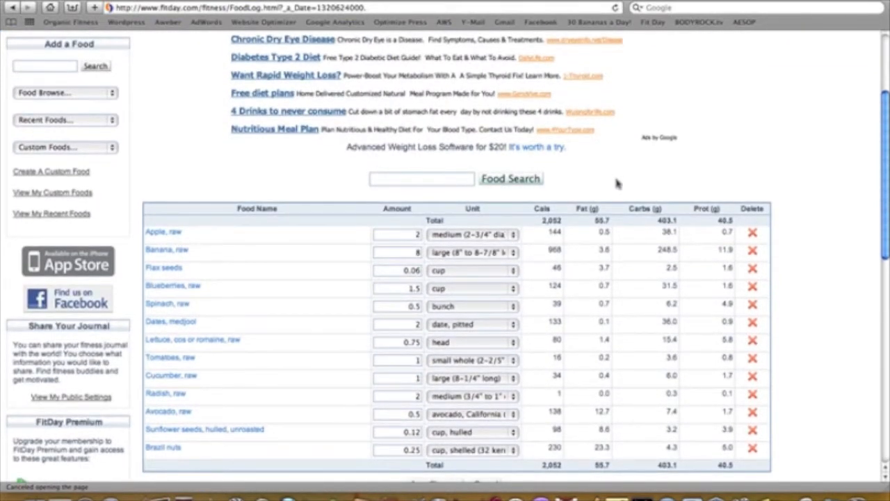
{"action": "scroll", "coordinate": [616, 183], "scroll_direction": "down", "scroll_amount": 1}
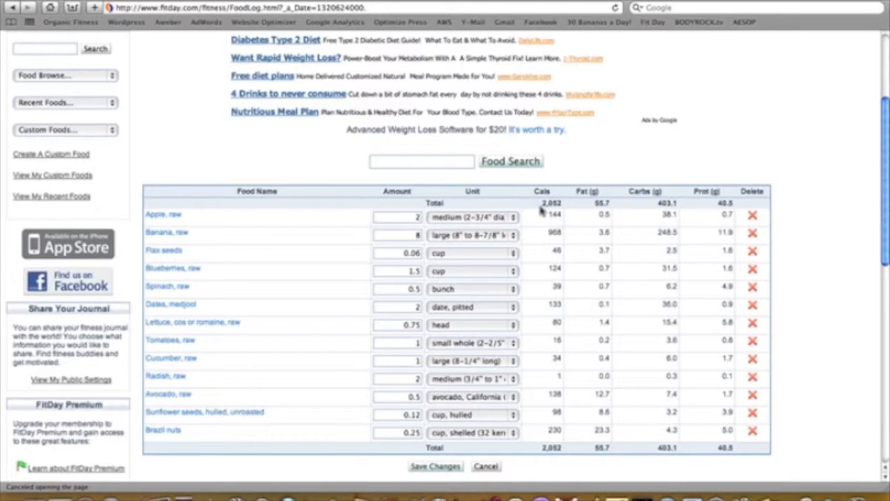
{"action": "scroll", "coordinate": [542, 211], "scroll_direction": "down", "scroll_amount": 5}
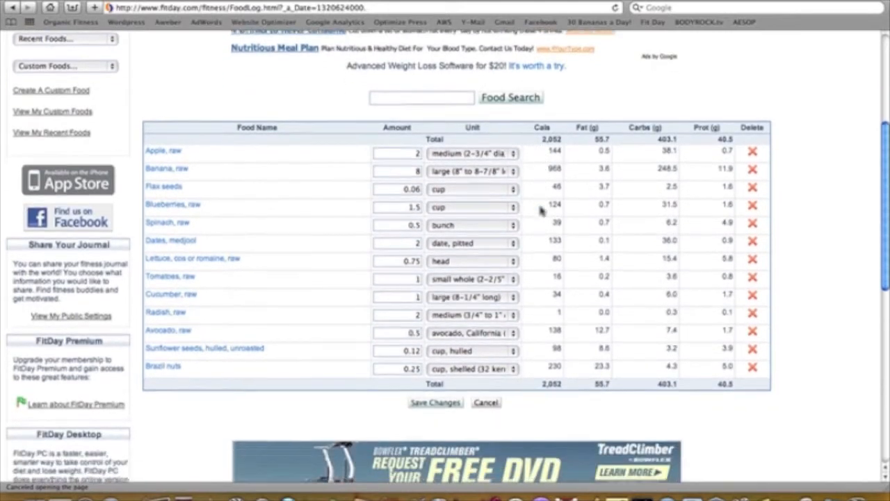
{"action": "scroll", "coordinate": [541, 211], "scroll_direction": "up", "scroll_amount": 2}
{"action": "scroll", "coordinate": [541, 210], "scroll_direction": "up", "scroll_amount": 1}
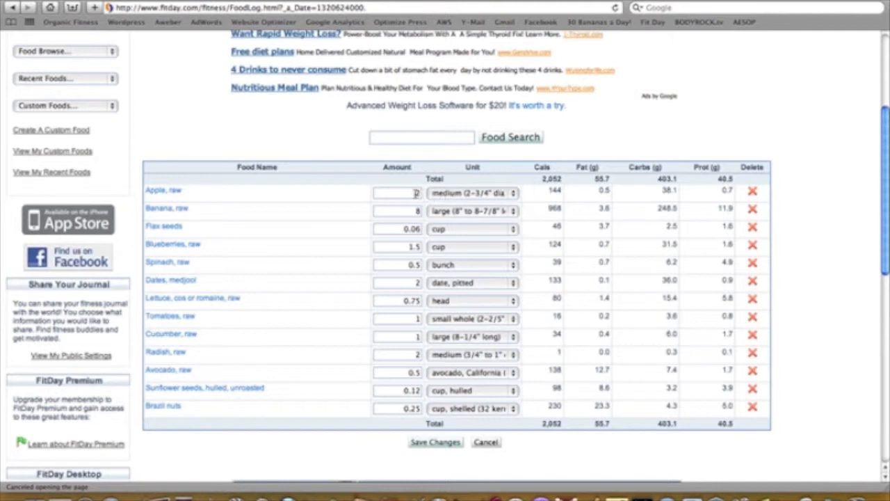
Compare the Nov 07 food log's amounts and calorie totals with its breakdown of fat, carbs and protein in the pie chart
{"action": "left_click", "coordinate": [416, 193]}
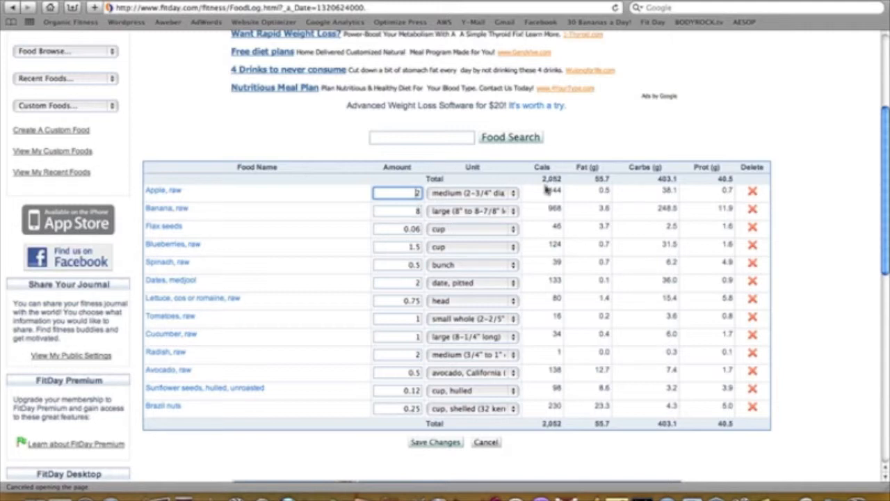
{"action": "scroll", "coordinate": [547, 214], "scroll_direction": "down", "scroll_amount": 5}
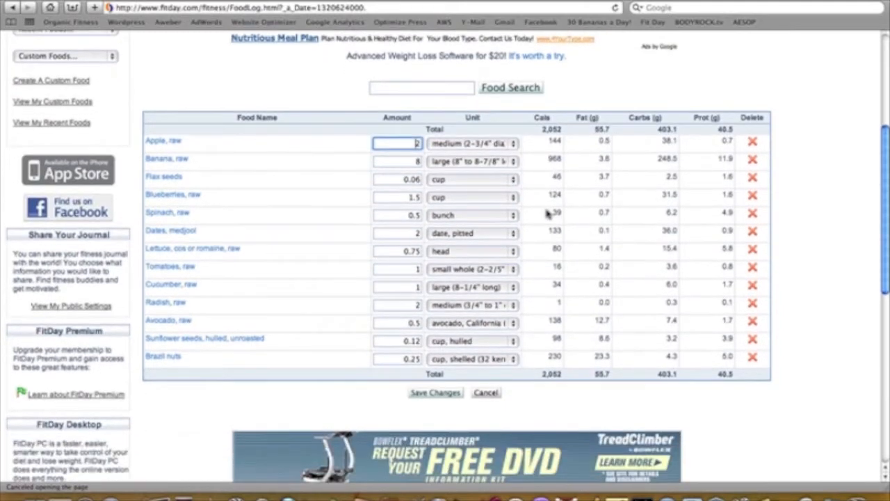
{"action": "scroll", "coordinate": [548, 214], "scroll_direction": "down", "scroll_amount": 6}
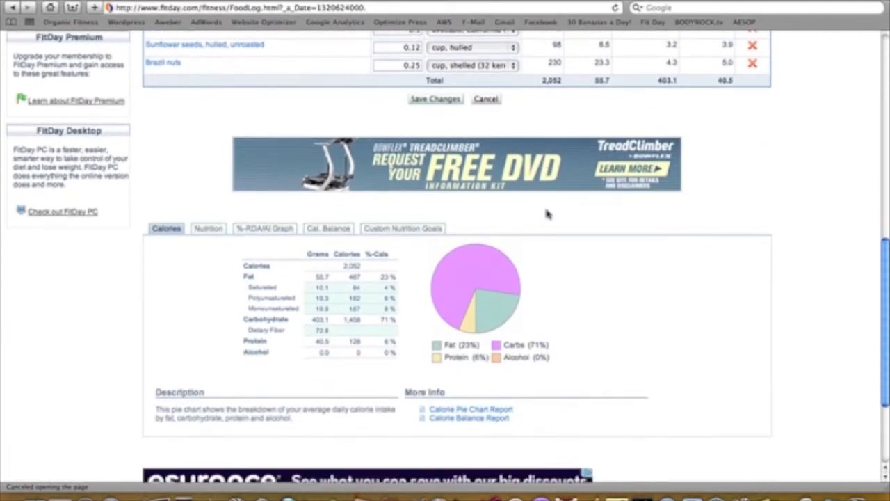
{"action": "scroll", "coordinate": [547, 213], "scroll_direction": "down", "scroll_amount": 1}
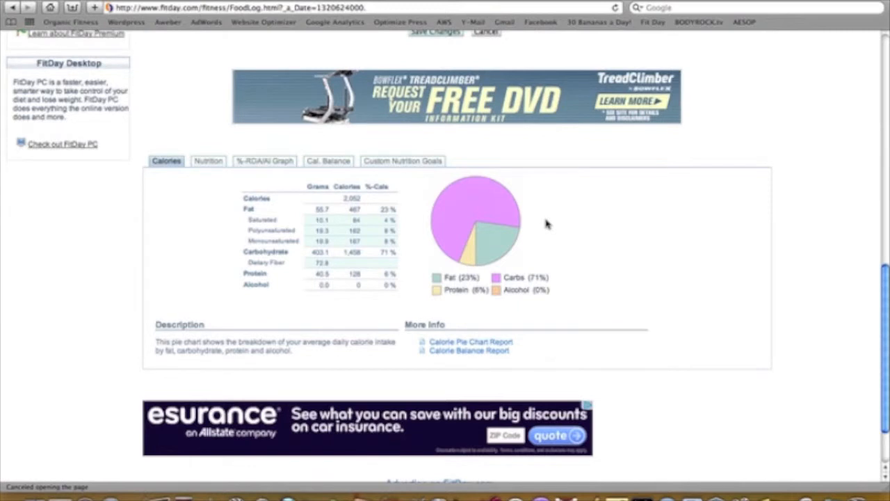
{"action": "scroll", "coordinate": [548, 224], "scroll_direction": "up", "scroll_amount": 2}
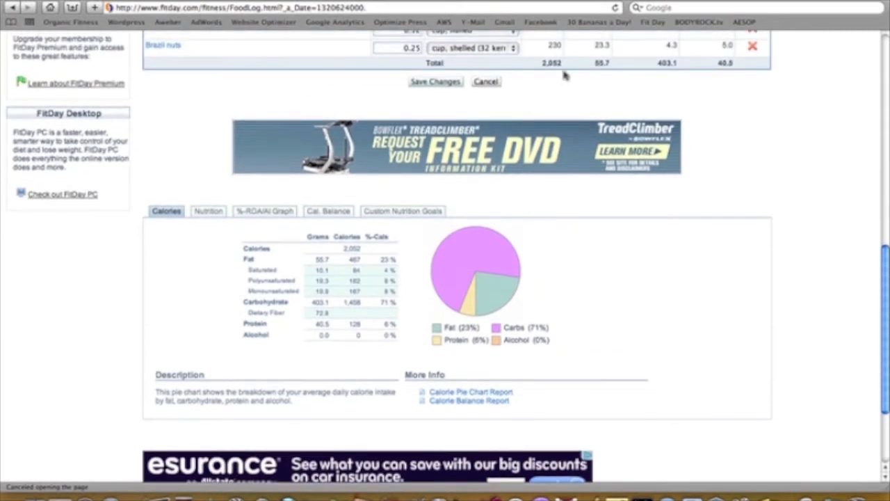
{"action": "left_click_drag", "start_coordinate": [565, 63], "coordinate": [545, 68]}
{"action": "left_click", "coordinate": [548, 76]}
{"action": "scroll", "coordinate": [479, 330], "scroll_direction": "up", "scroll_amount": 5}
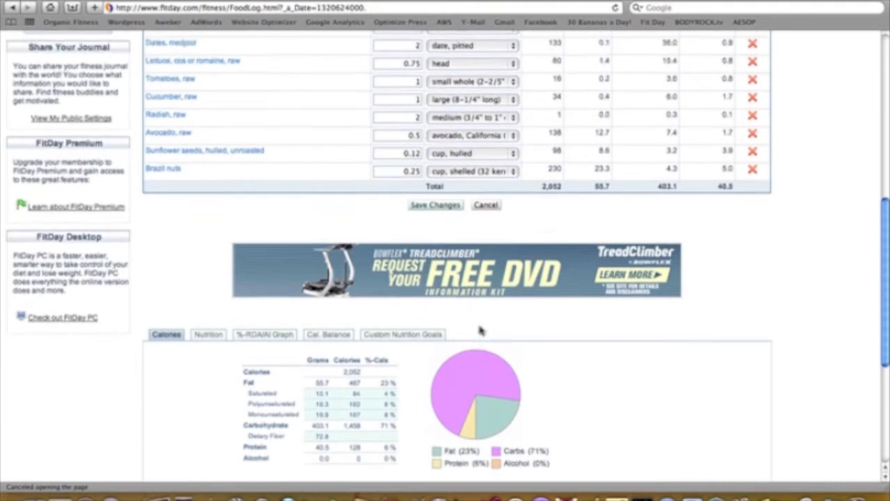
{"action": "scroll", "coordinate": [479, 331], "scroll_direction": "up", "scroll_amount": 2}
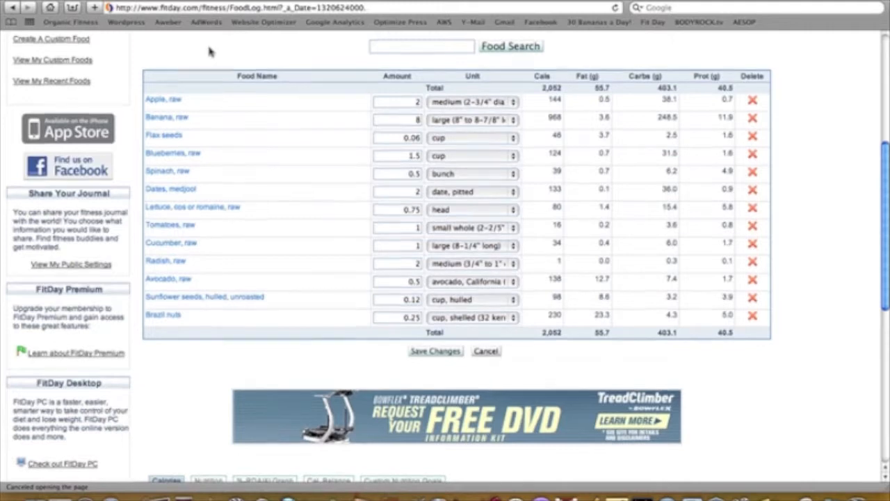
Review the fat, carb and protein percentages in the Nov 07 calorie pie chart against the listed foods
{"action": "scroll", "coordinate": [208, 43], "scroll_direction": "down", "scroll_amount": 6}
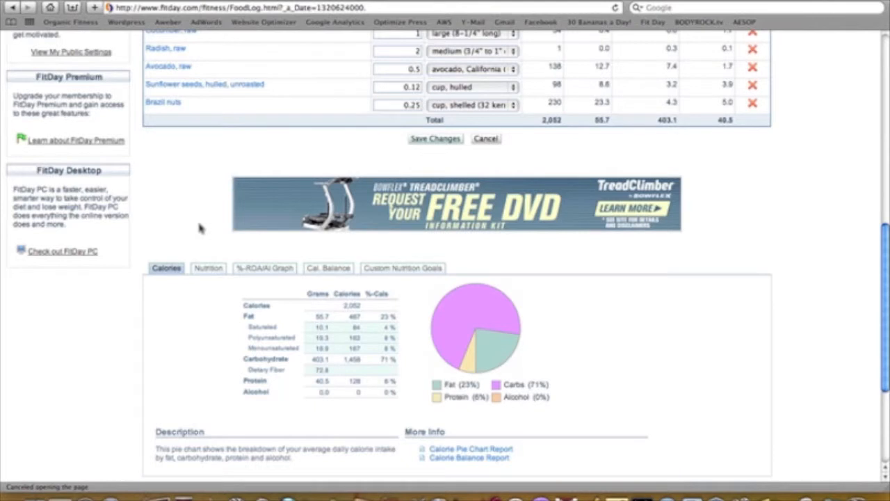
{"action": "scroll", "coordinate": [198, 230], "scroll_direction": "down", "scroll_amount": 2}
{"action": "scroll", "coordinate": [200, 239], "scroll_direction": "down", "scroll_amount": 2}
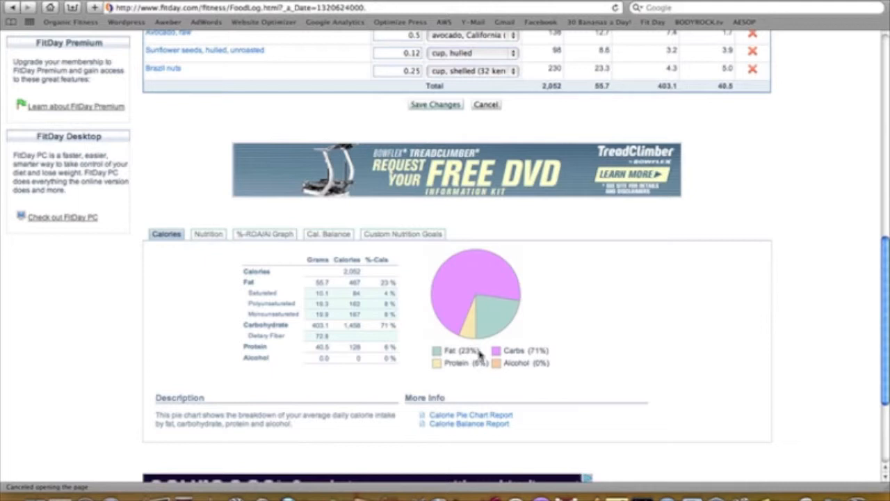
{"action": "scroll", "coordinate": [480, 354], "scroll_direction": "up", "scroll_amount": 5}
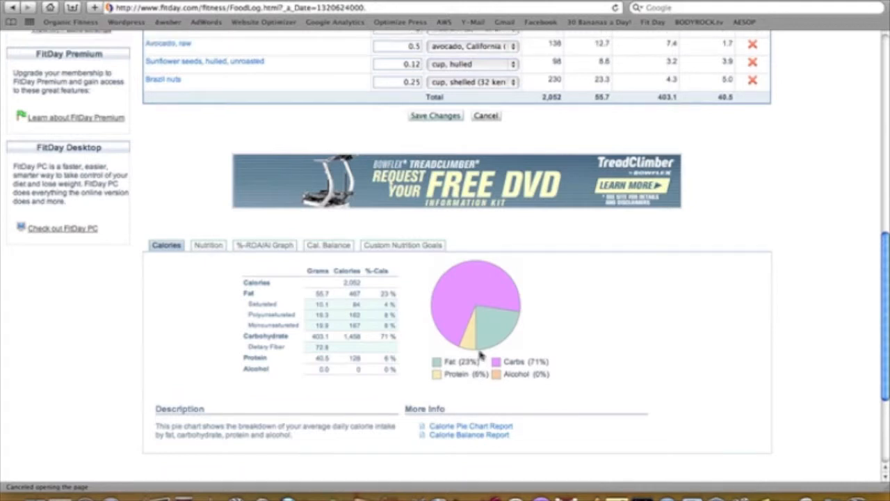
{"action": "scroll", "coordinate": [480, 354], "scroll_direction": "up", "scroll_amount": 3}
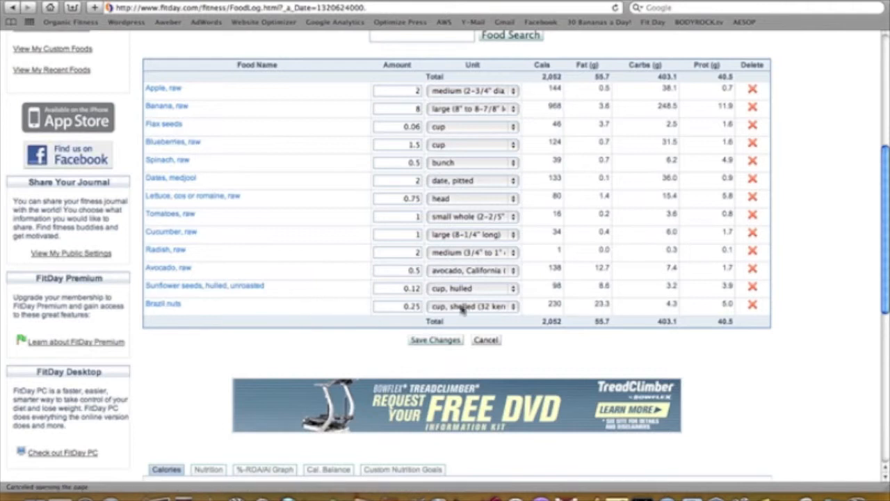
Delete the Brazil nuts and the hulled, unroasted sunflower seeds from the Nov 07 food log
{"action": "left_click", "coordinate": [752, 306]}
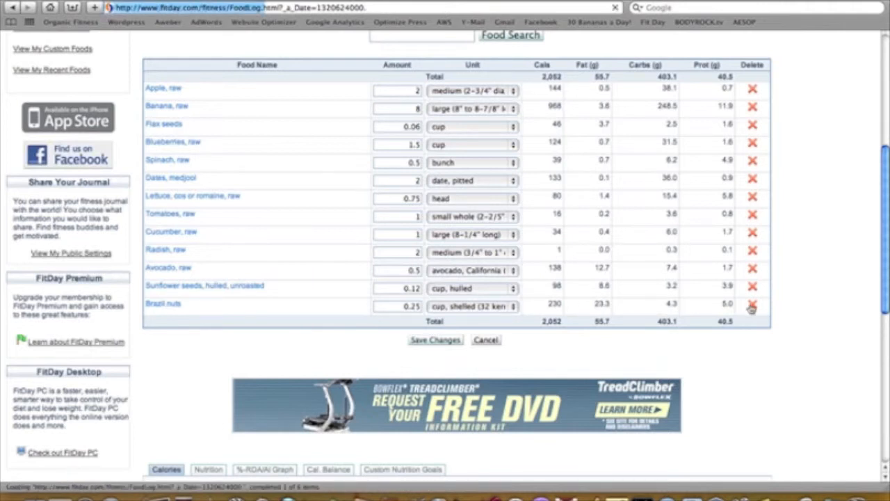
{"action": "scroll", "coordinate": [751, 308], "scroll_direction": "down", "scroll_amount": 4}
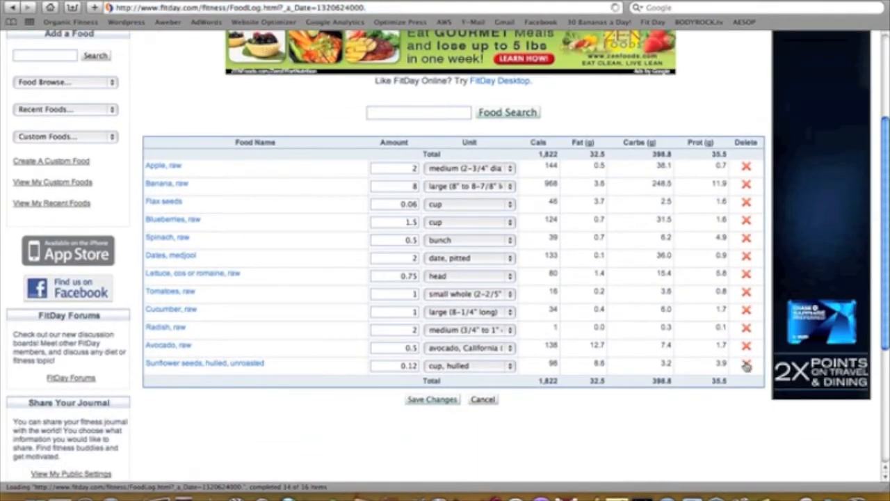
{"action": "left_click", "coordinate": [746, 365]}
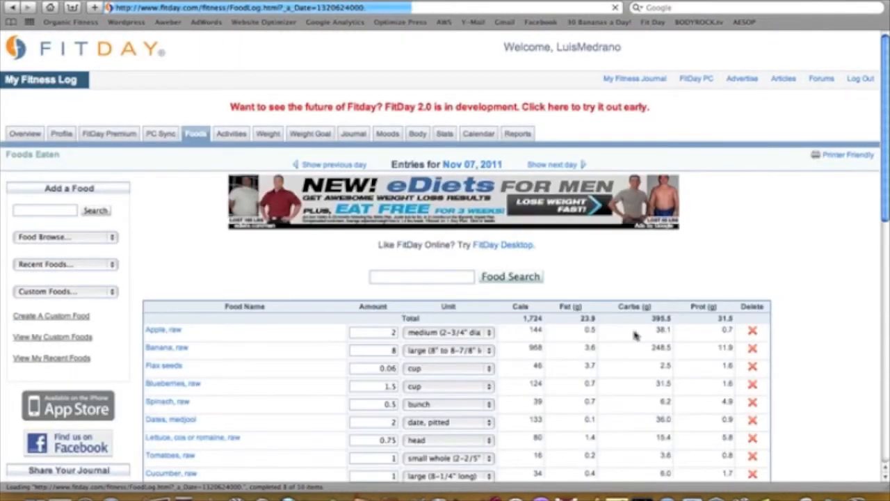
Set the raw apple amount to 4 and the raw banana amount to 10, and save the food log changes
{"action": "scroll", "coordinate": [360, 295], "scroll_direction": "down", "scroll_amount": 3}
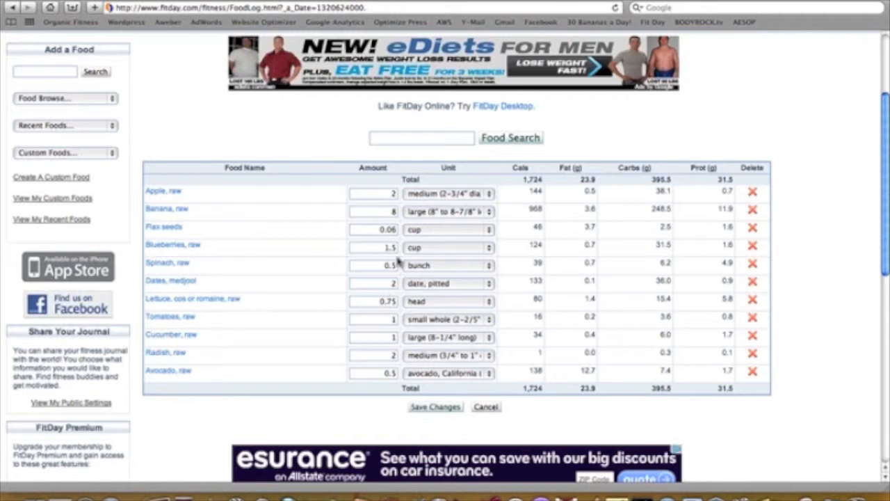
{"action": "left_click", "coordinate": [387, 197]}
{"action": "key", "text": "BackSpace"}
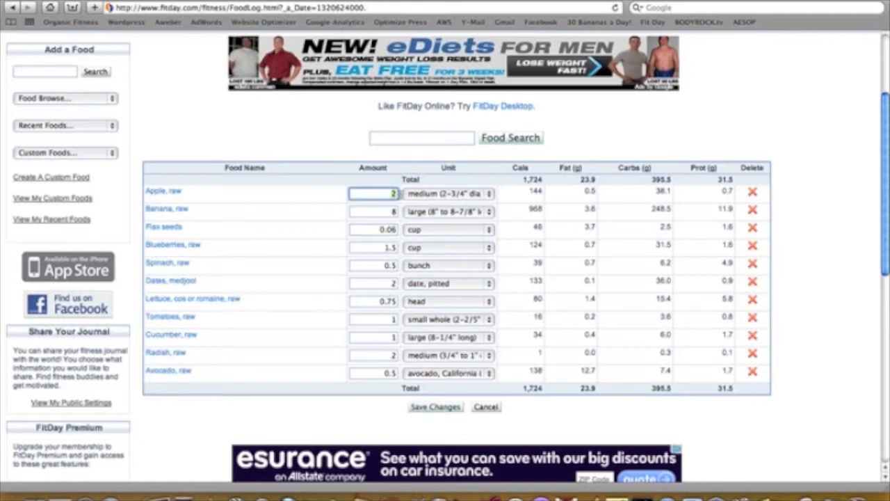
{"action": "type", "text": "4"}
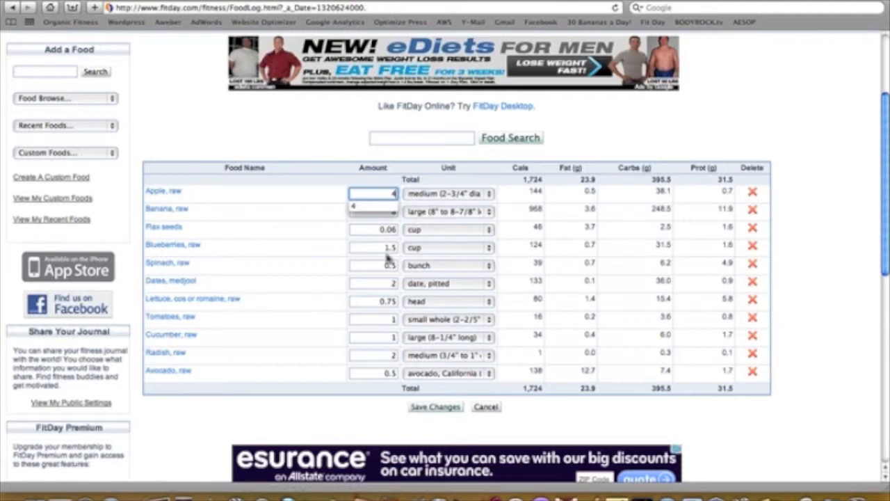
{"action": "left_click", "coordinate": [384, 215]}
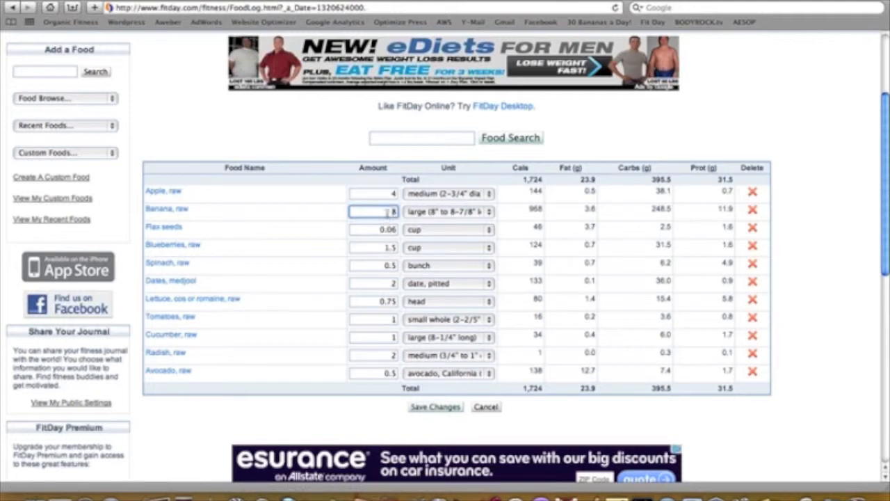
{"action": "type", "text": "10"}
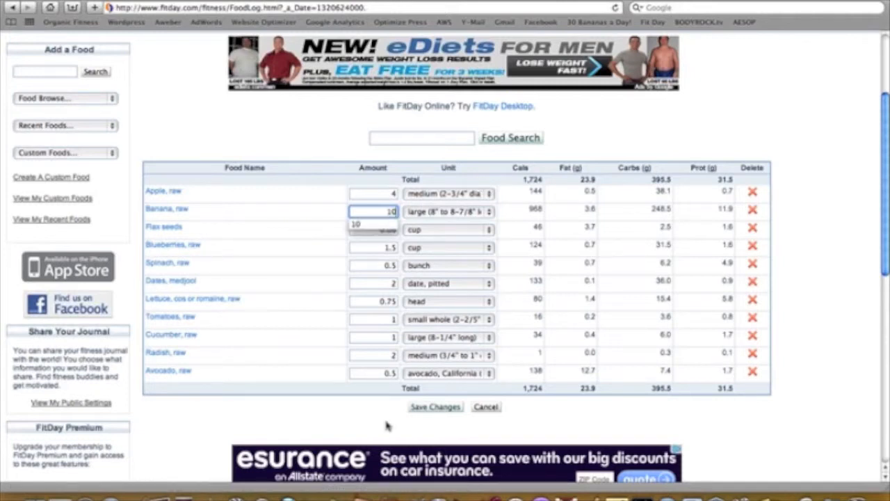
{"action": "left_click", "coordinate": [447, 407]}
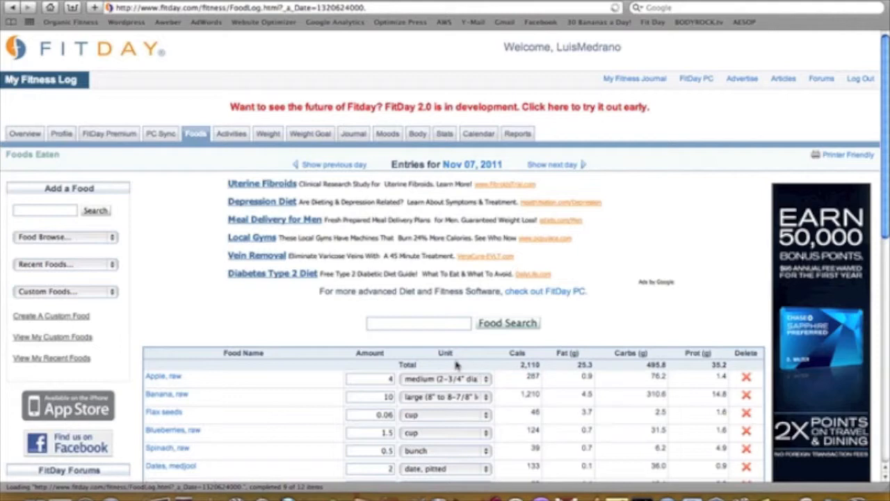
Examine the updated Nov 07 calorie total and the fat, carb and protein shares in the calorie breakdown
{"action": "scroll", "coordinate": [457, 355], "scroll_direction": "down", "scroll_amount": 5}
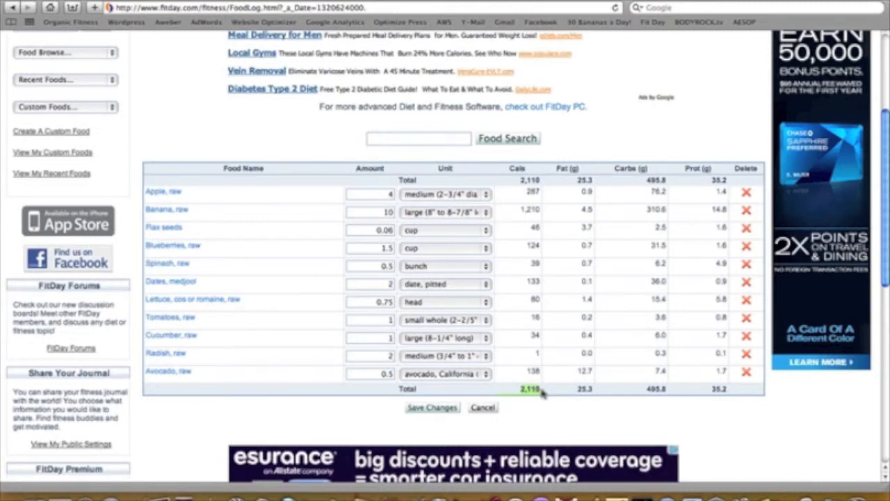
{"action": "scroll", "coordinate": [542, 393], "scroll_direction": "down", "scroll_amount": 6}
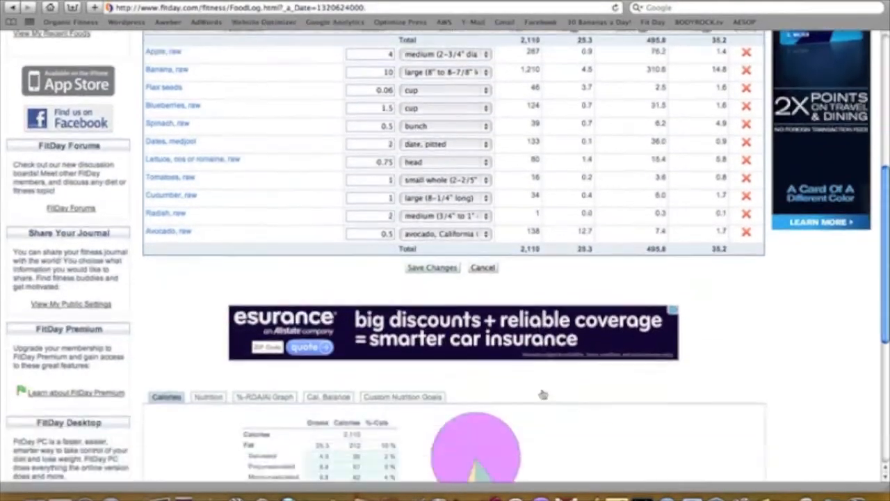
{"action": "scroll", "coordinate": [543, 394], "scroll_direction": "down", "scroll_amount": 3}
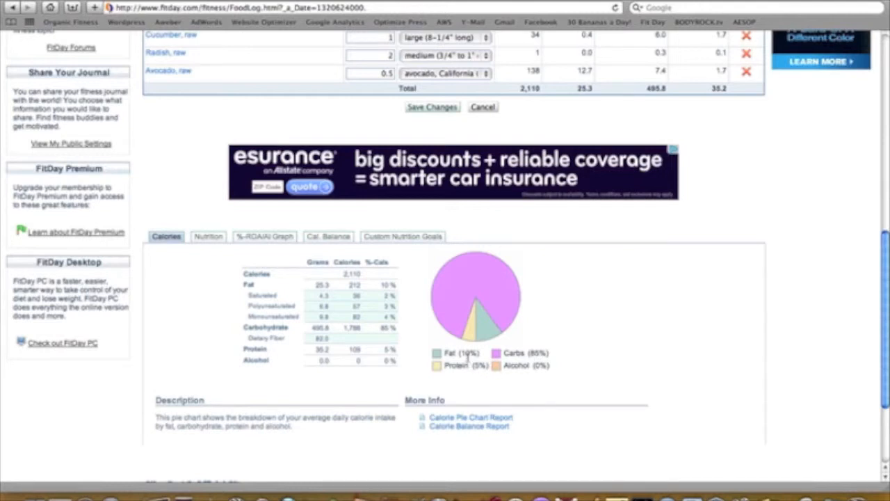
{"action": "scroll", "coordinate": [470, 359], "scroll_direction": "up", "scroll_amount": 5}
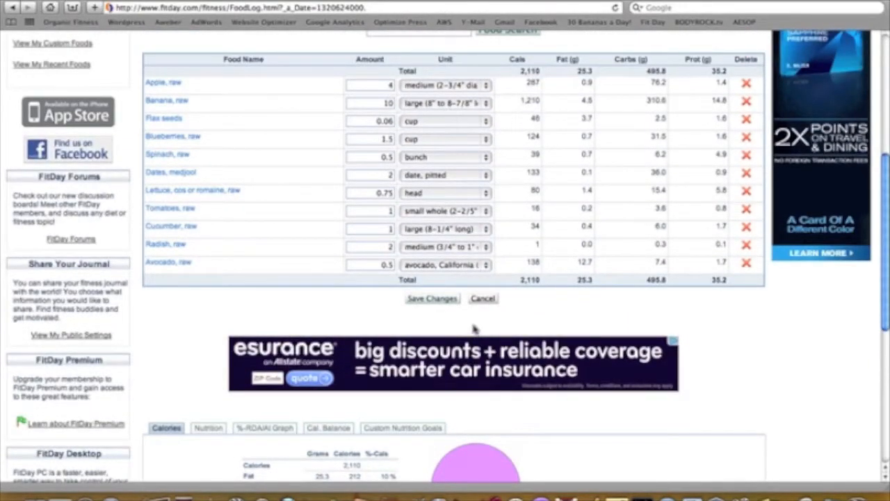
{"action": "scroll", "coordinate": [473, 328], "scroll_direction": "up", "scroll_amount": 1}
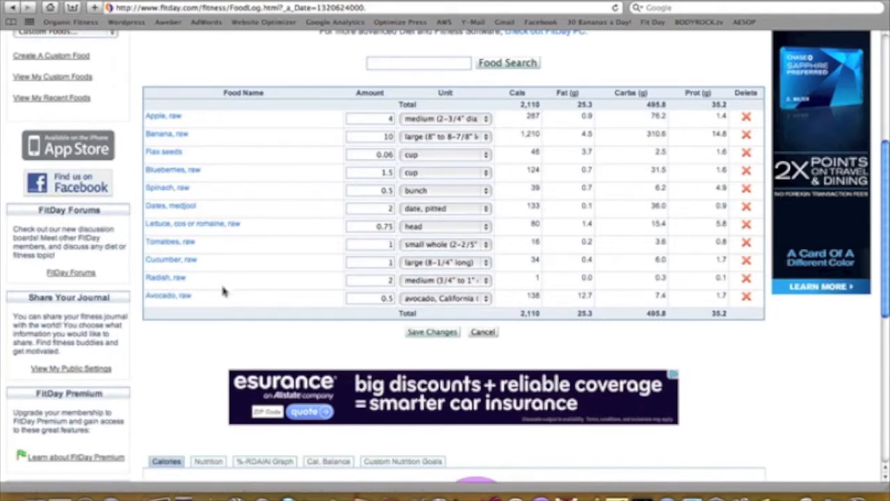
{"action": "scroll", "coordinate": [223, 290], "scroll_direction": "down", "scroll_amount": 4}
{"action": "scroll", "coordinate": [222, 290], "scroll_direction": "down", "scroll_amount": 2}
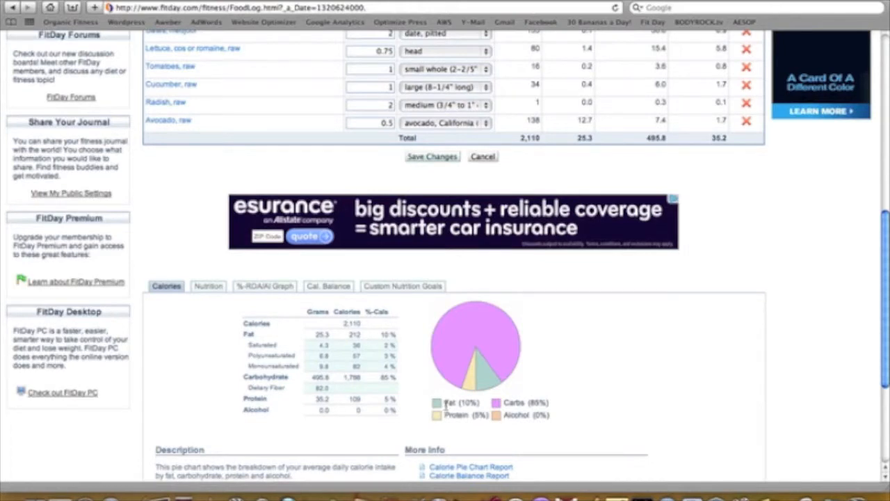
Compare the edited food list with the calorie pie chart once more and highlight the day's total calories below the list
{"action": "scroll", "coordinate": [447, 403], "scroll_direction": "up", "scroll_amount": 7}
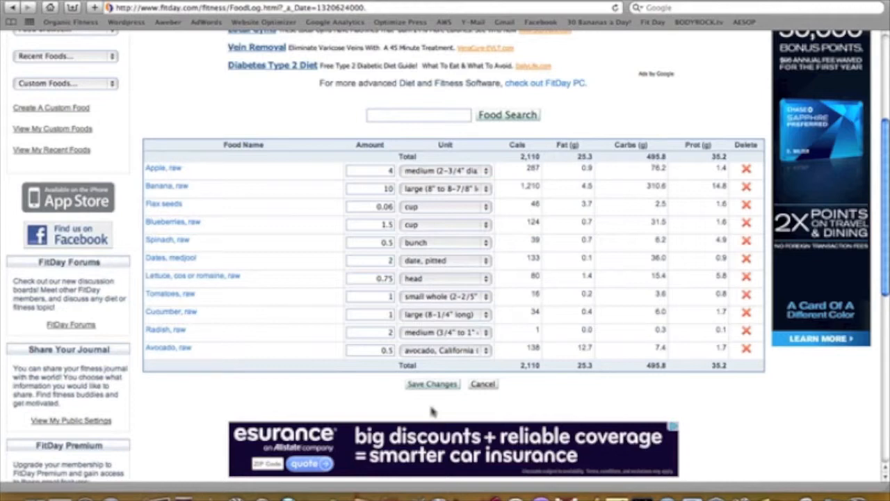
{"action": "scroll", "coordinate": [432, 412], "scroll_direction": "down", "scroll_amount": 5}
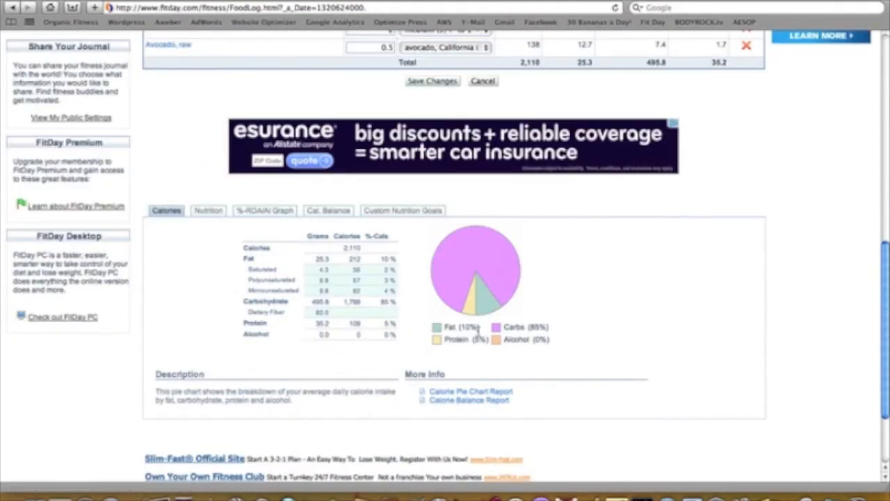
{"action": "scroll", "coordinate": [477, 332], "scroll_direction": "up", "scroll_amount": 4}
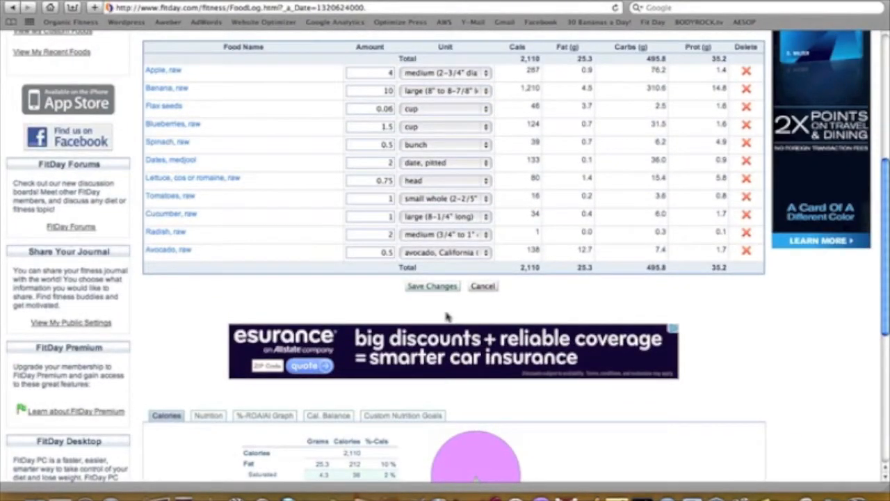
{"action": "scroll", "coordinate": [448, 316], "scroll_direction": "up", "scroll_amount": 1}
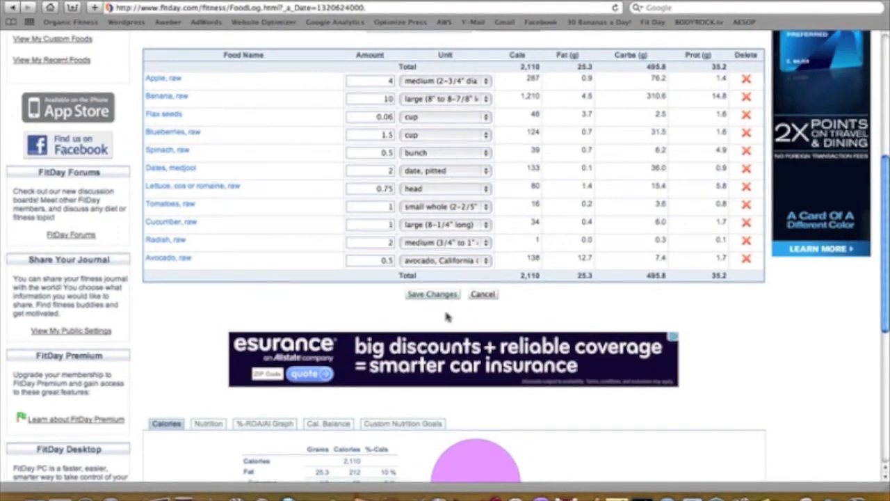
{"action": "scroll", "coordinate": [447, 316], "scroll_direction": "up", "scroll_amount": 1}
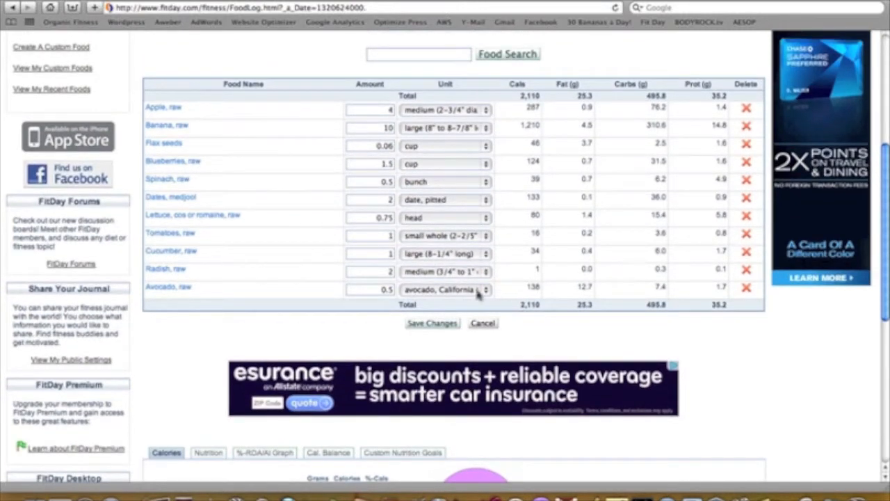
{"action": "left_click_drag", "start_coordinate": [519, 306], "coordinate": [543, 308]}
{"action": "left_click", "coordinate": [543, 309]}
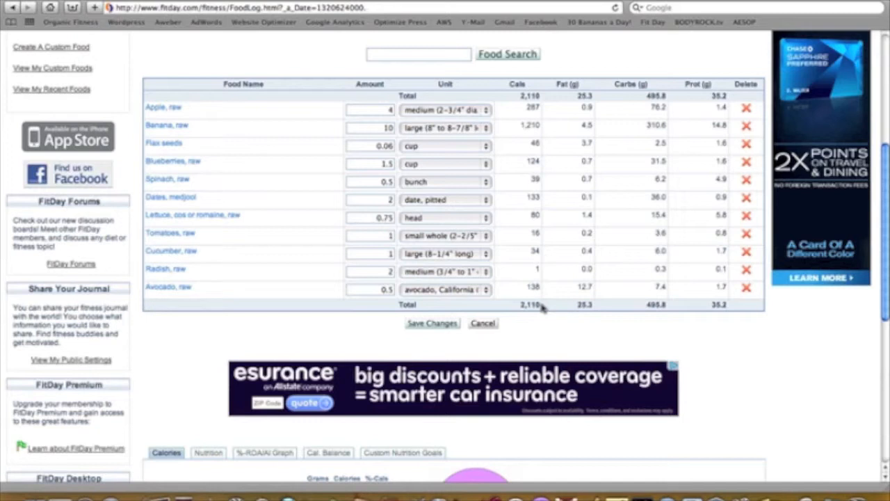